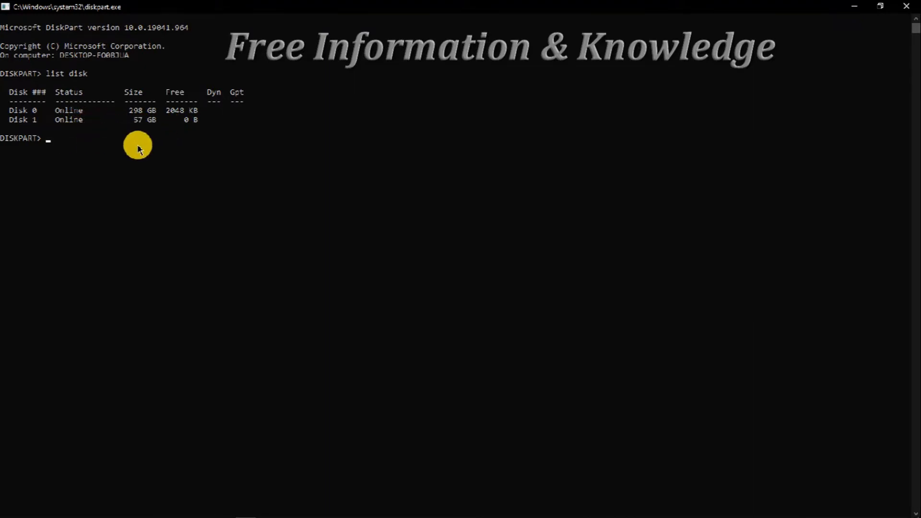
Select disk 1 in DiskPart and wipe it with the clean command
type("select")
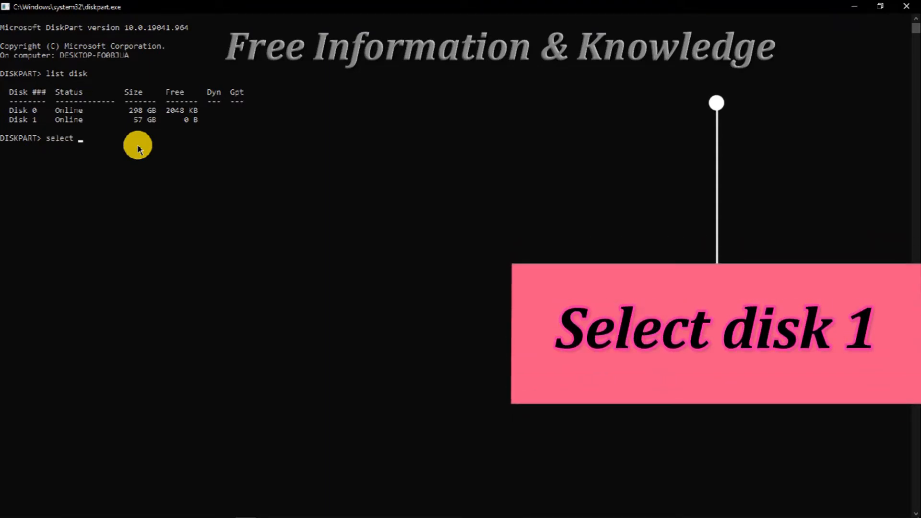
type(" disk 1")
key("Return")
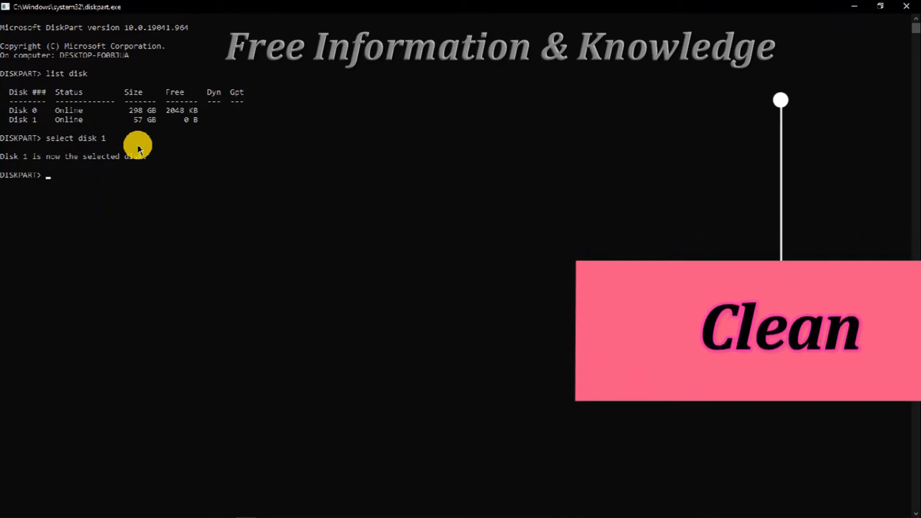
type("clean")
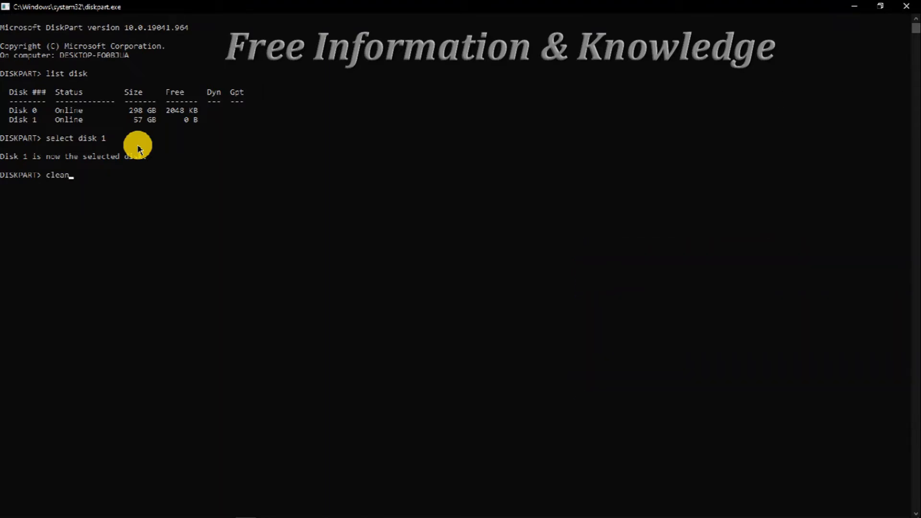
key("Return")
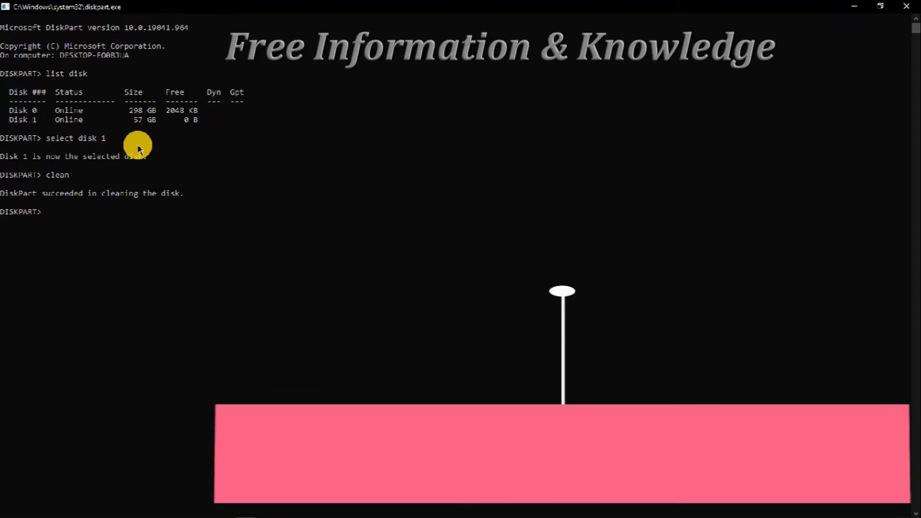
Create a primary partition on the cleaned disk with the command "create partition primary"
type("cr")
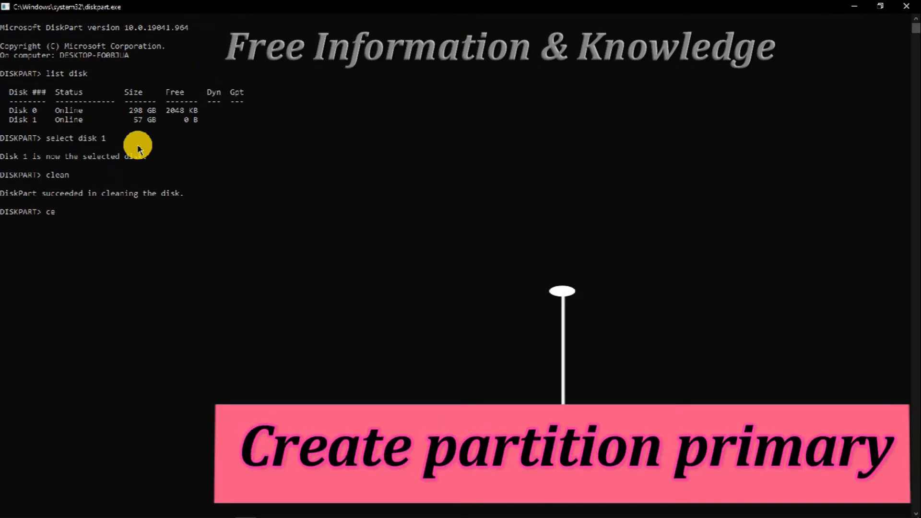
type("eate partition prim")
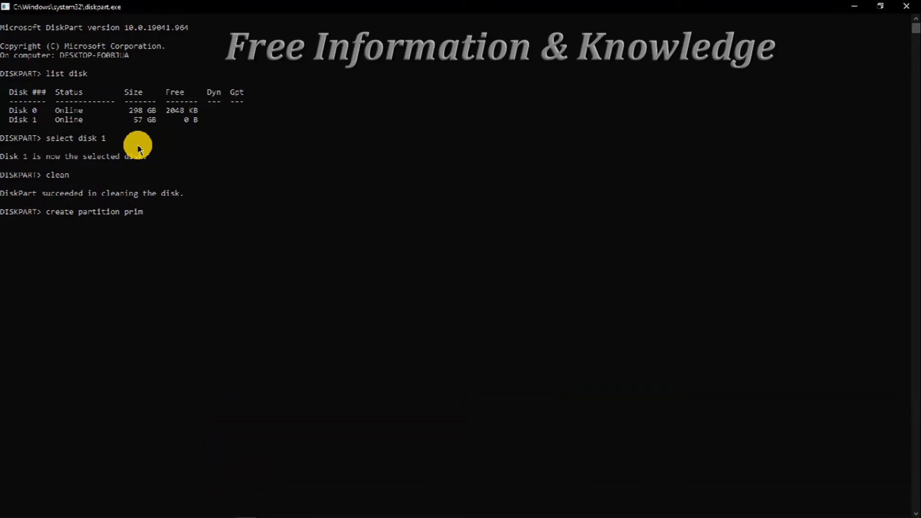
type("ary")
key("Return")
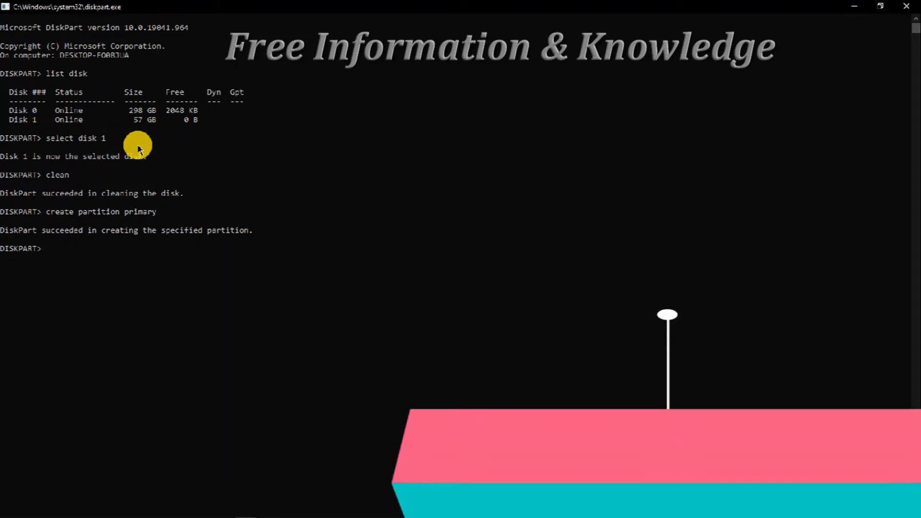
Select partition 1 and mark it as active
type("sele")
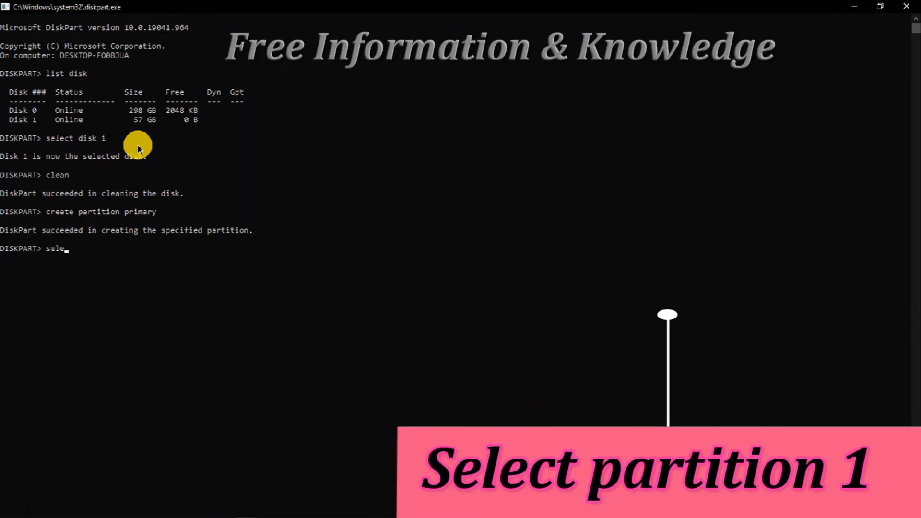
type("ct partition 1")
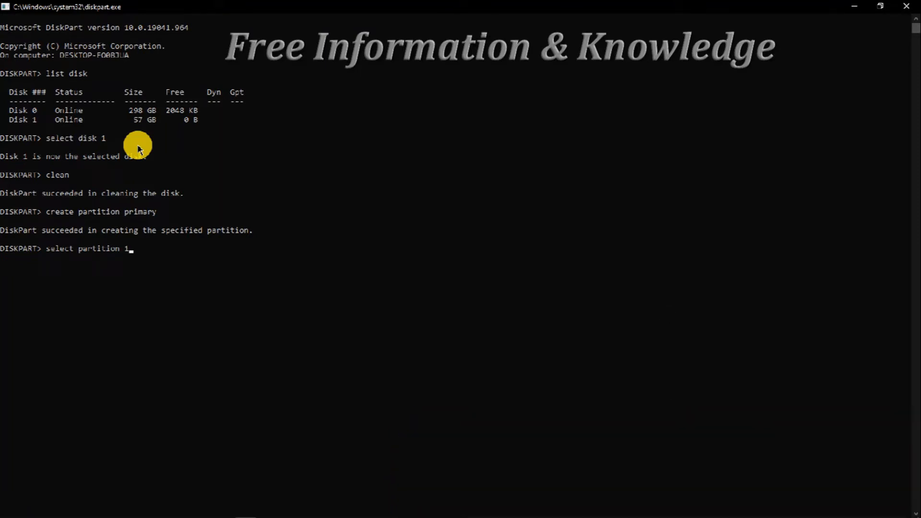
key("Return")
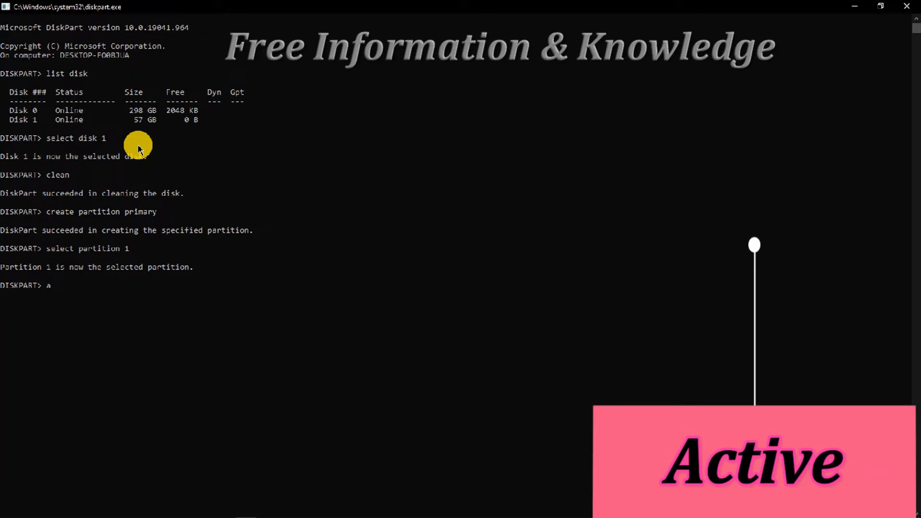
type("tive")
key("Return")
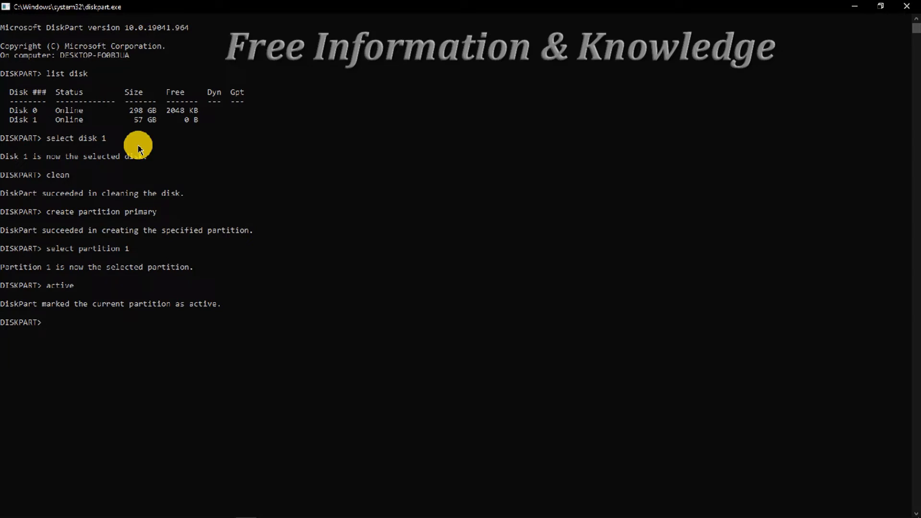
Quick-format the partition as NTFS with the command "format fs = ntfs quick"
type("format")
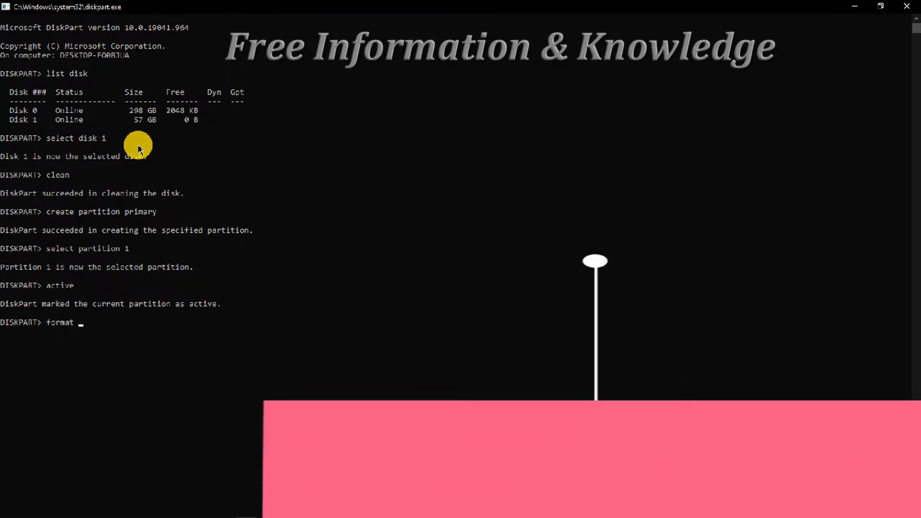
type(" fs")
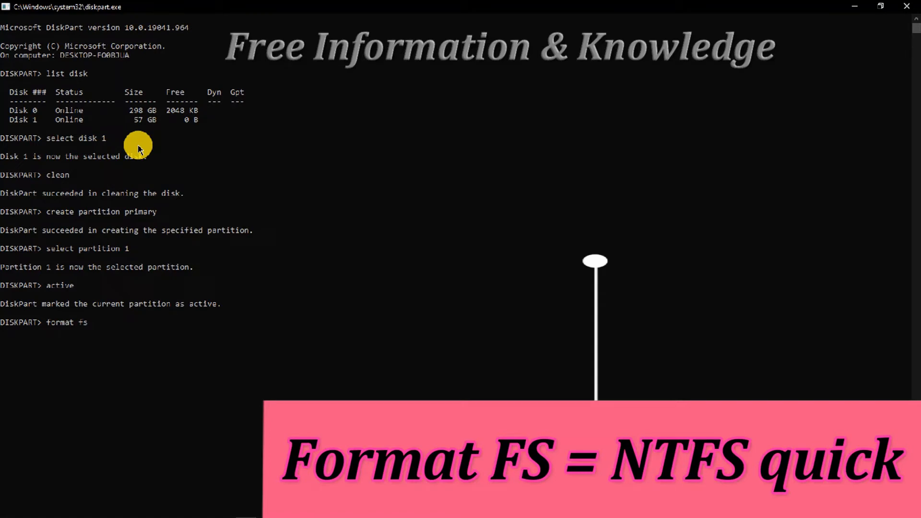
type(" = ntfs")
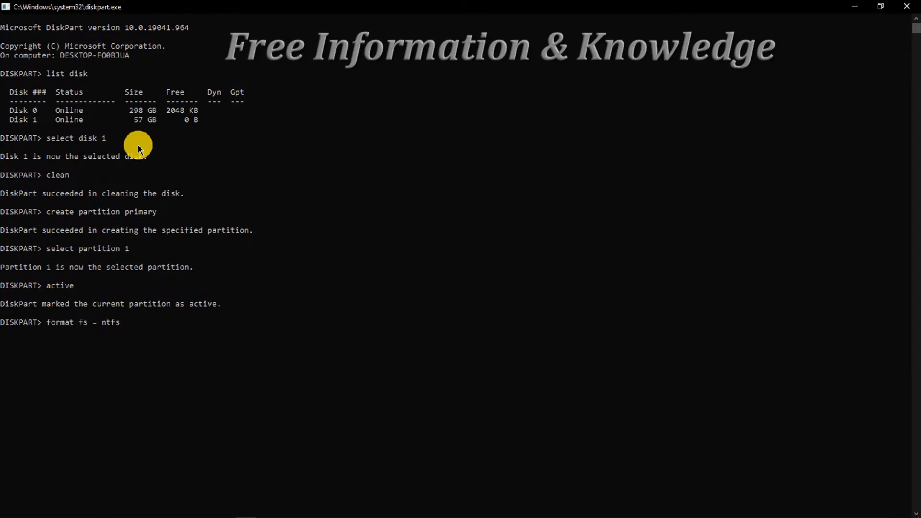
type(" quick")
key("Return")
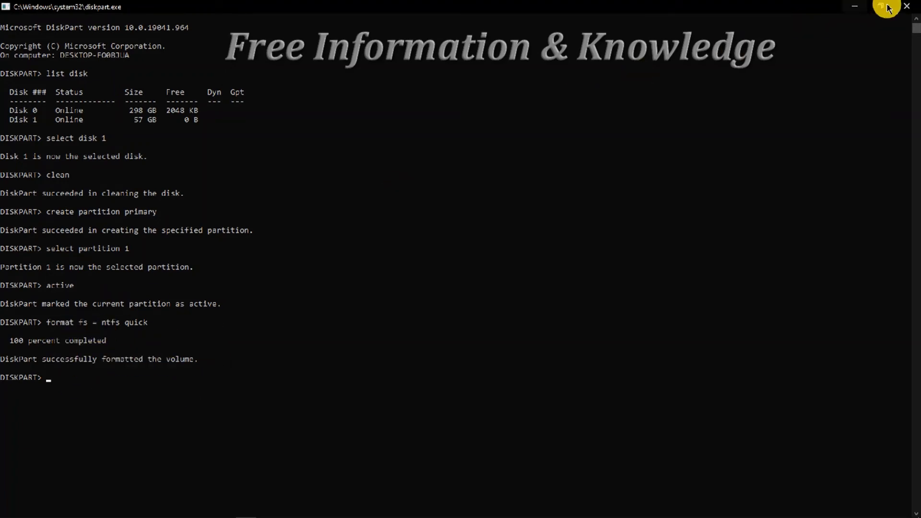
Close the DiskPart and Command Prompt windows and refresh the desktop
left_click(906, 7)
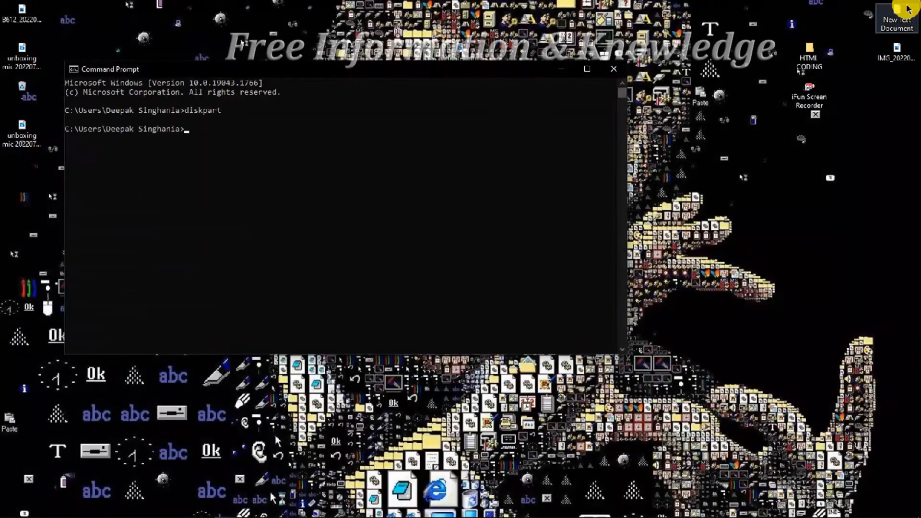
left_click(613, 69)
right_click(615, 72)
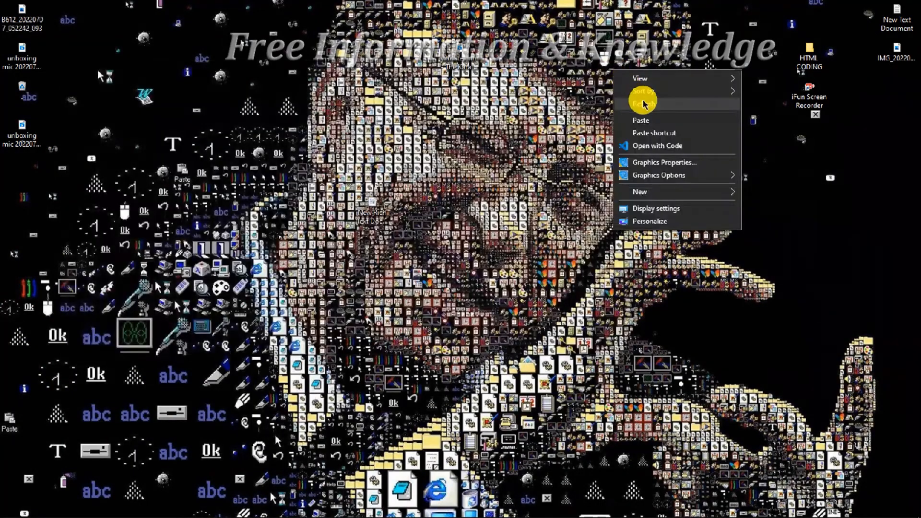
right_click(609, 95)
left_click(630, 130)
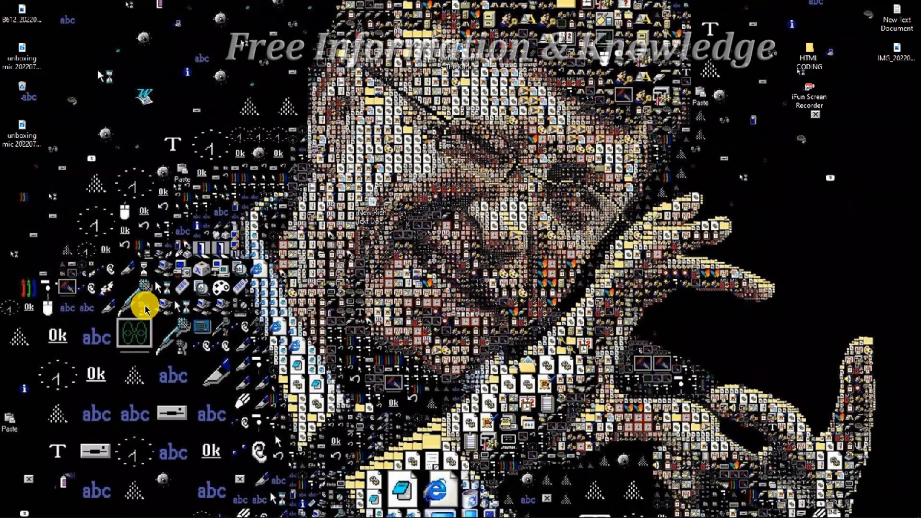
Open File Explorer full screen and unlock the BitLocker-protected Official (F:) drive by entering its password
key("super+e")
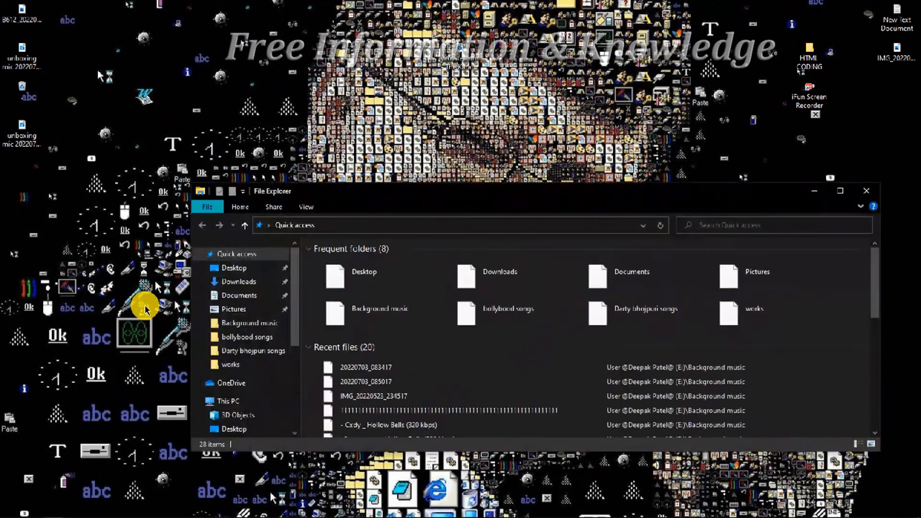
left_click(843, 192)
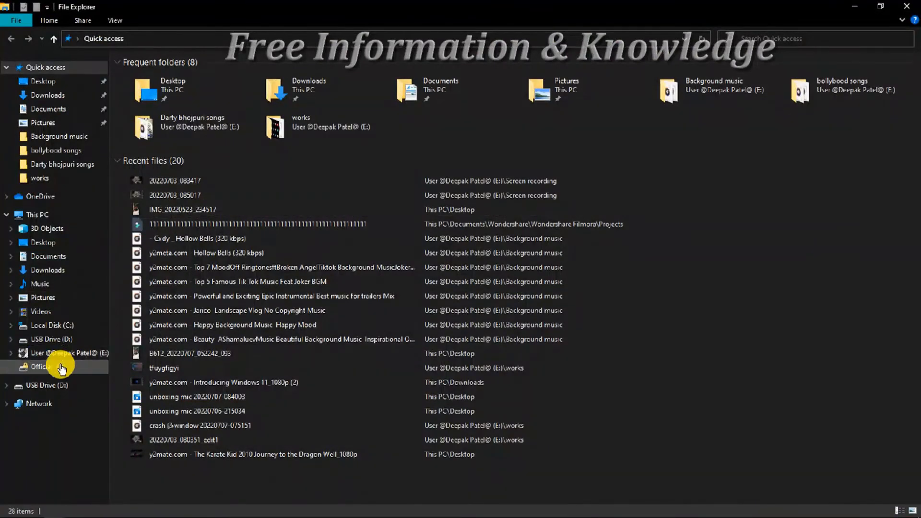
left_click(61, 368)
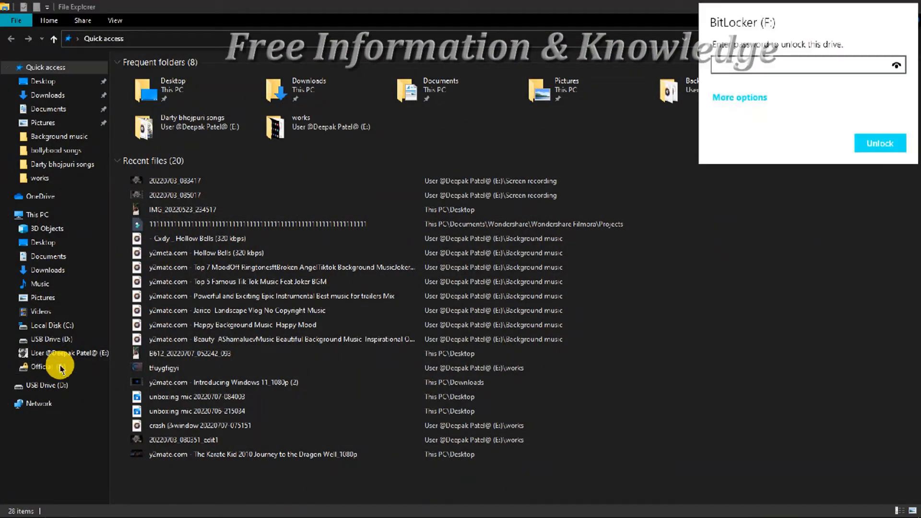
type("•••••••••••")
key("Return")
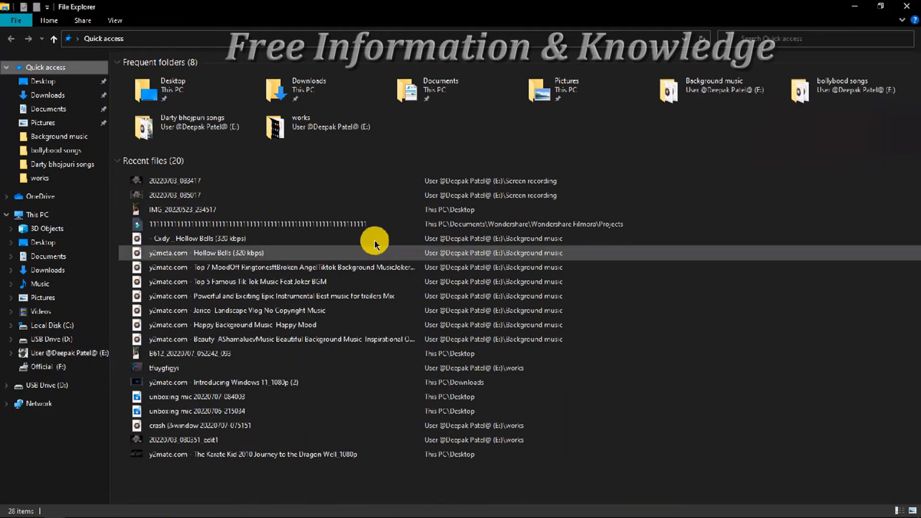
Open the Windows10 folder on the Official (F:) drive and mount the Windows disc image file
left_click(56, 369)
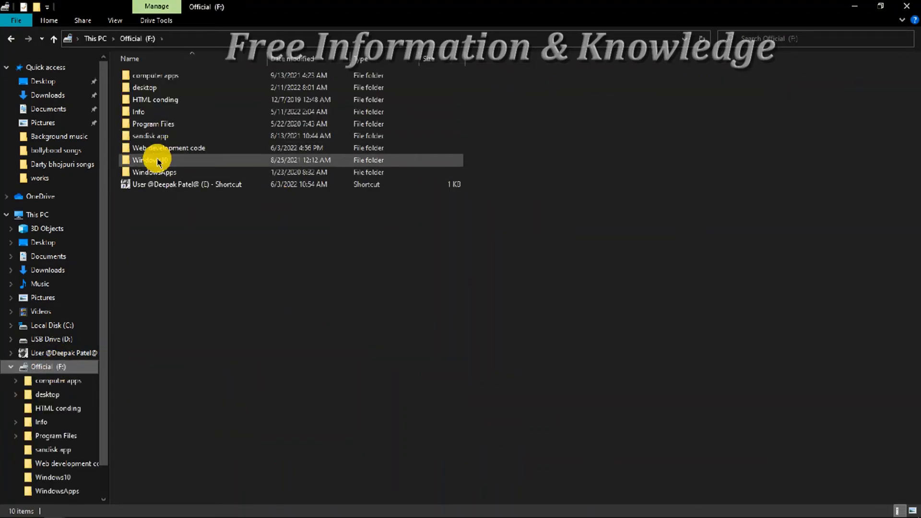
left_click(186, 165)
double_click(186, 164)
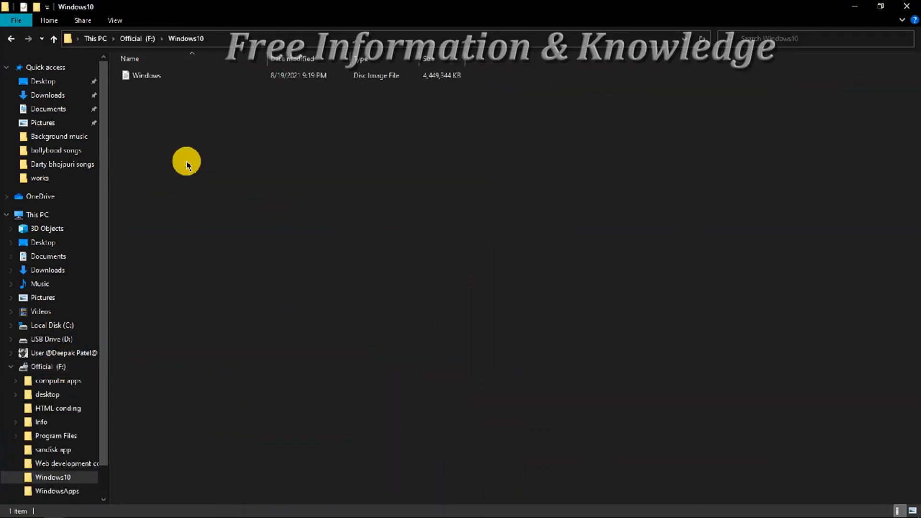
double_click(187, 80)
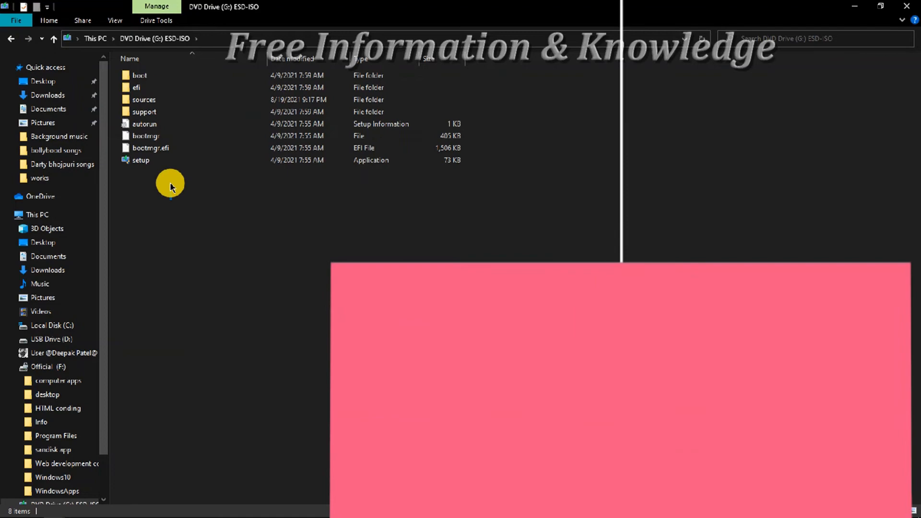
Copy all setup files and folders from DVD Drive (G:) ESD-ISO and paste them into USB Drive (D:)
left_click_drag(170, 185, 166, 79)
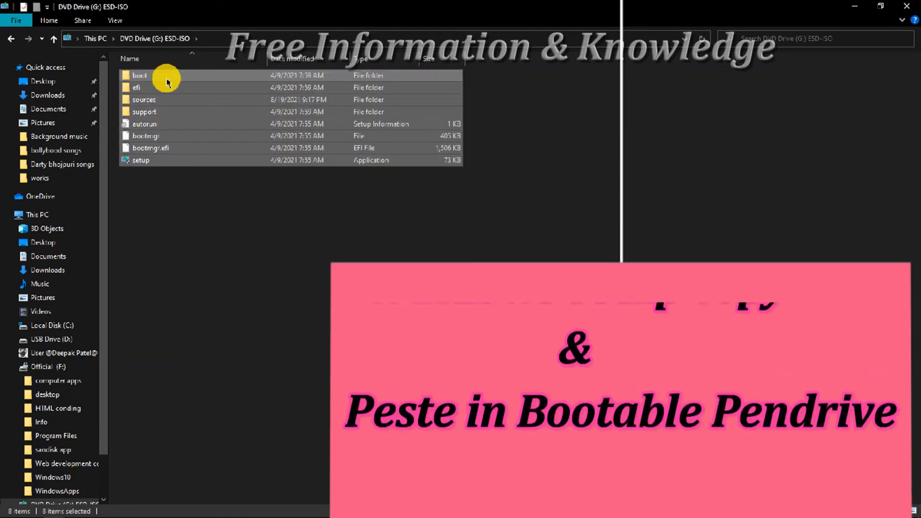
right_click(166, 80)
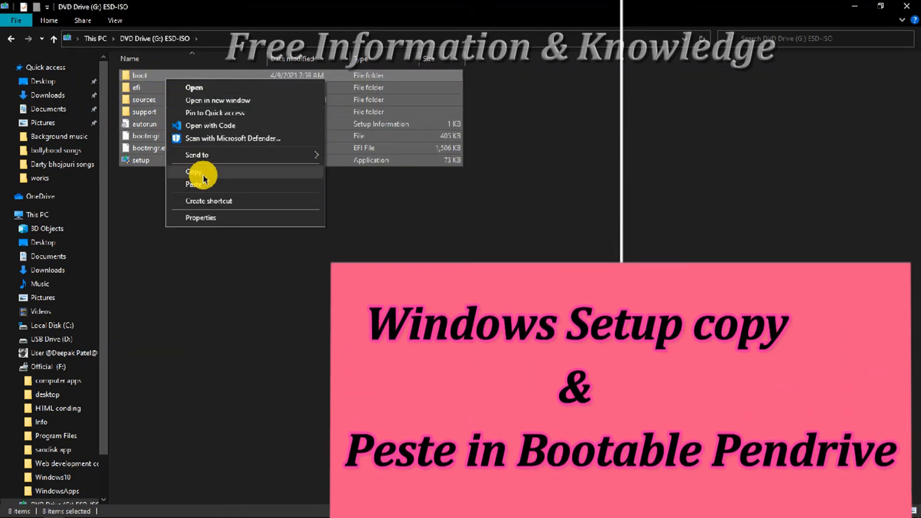
left_click(194, 172)
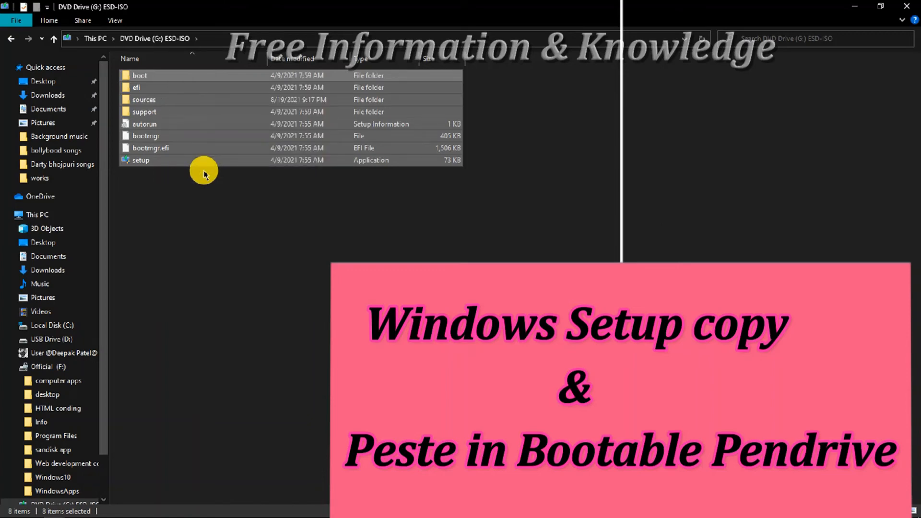
left_click(63, 341)
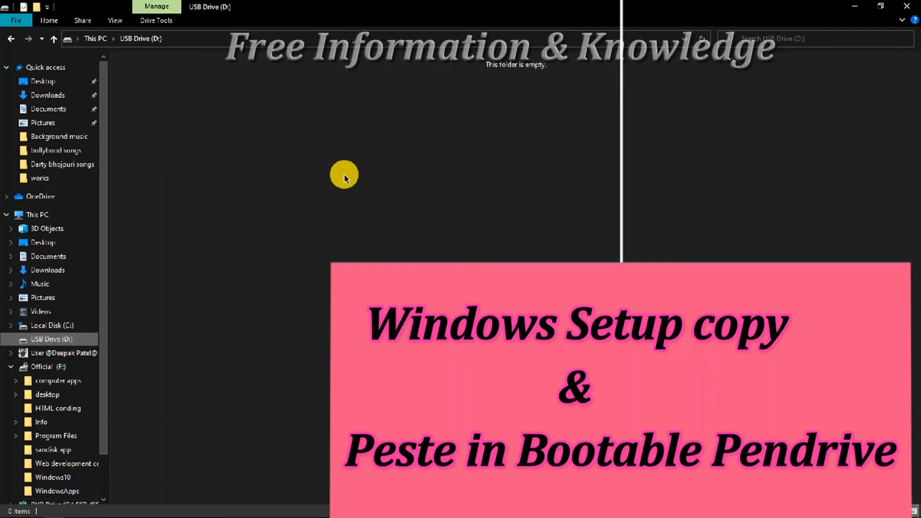
right_click(319, 133)
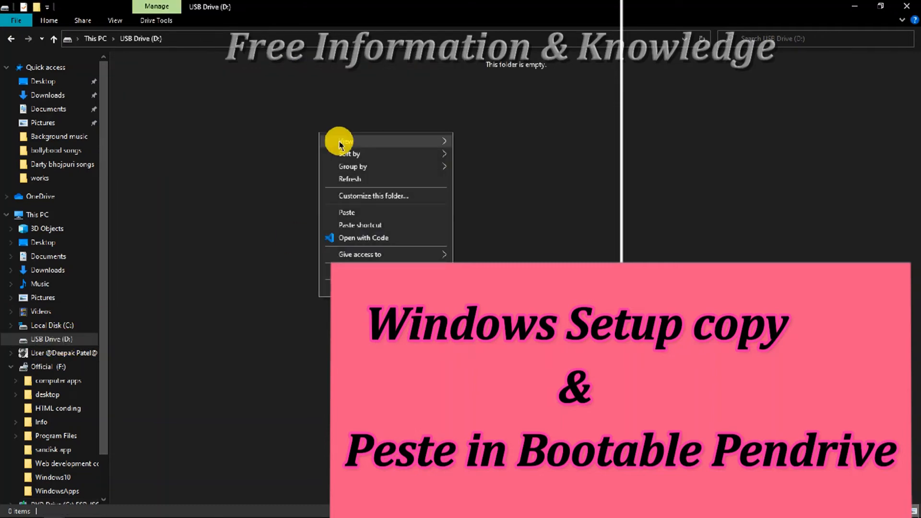
left_click(353, 213)
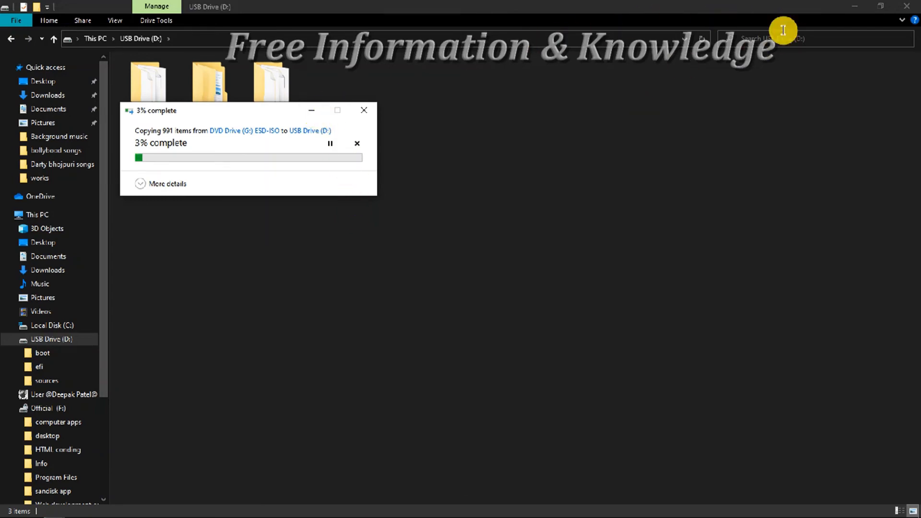
Restore the USB Drive (D:) window to a smaller size below the copy progress dialog, refreshing the desktop several times
left_click(885, 5)
right_click(594, 74)
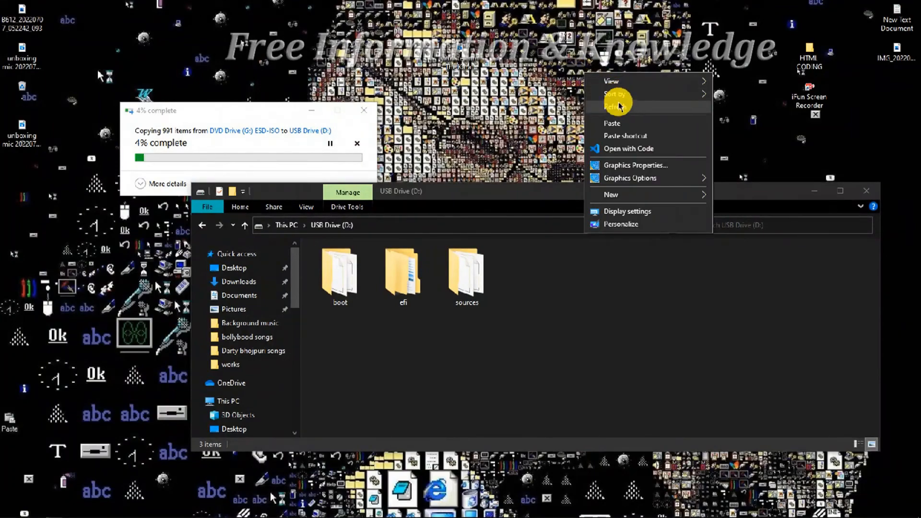
left_click(537, 80)
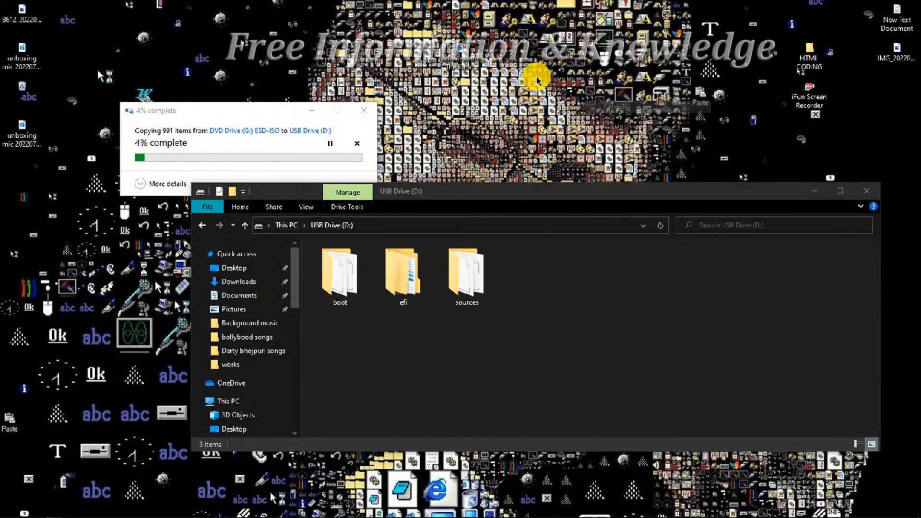
right_click(492, 85)
left_click(521, 120)
right_click(490, 96)
left_click(521, 127)
right_click(500, 91)
left_click(532, 125)
right_click(481, 97)
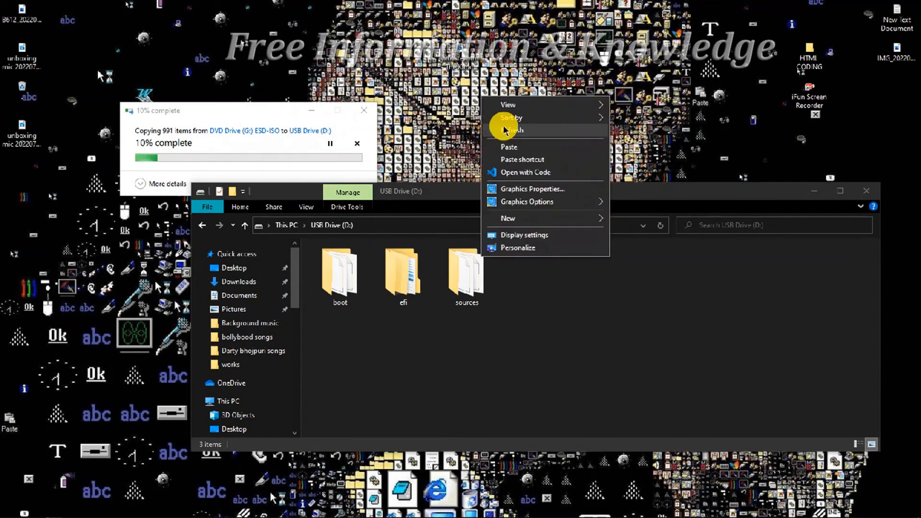
left_click(505, 129)
left_click_drag(563, 191, 502, 212)
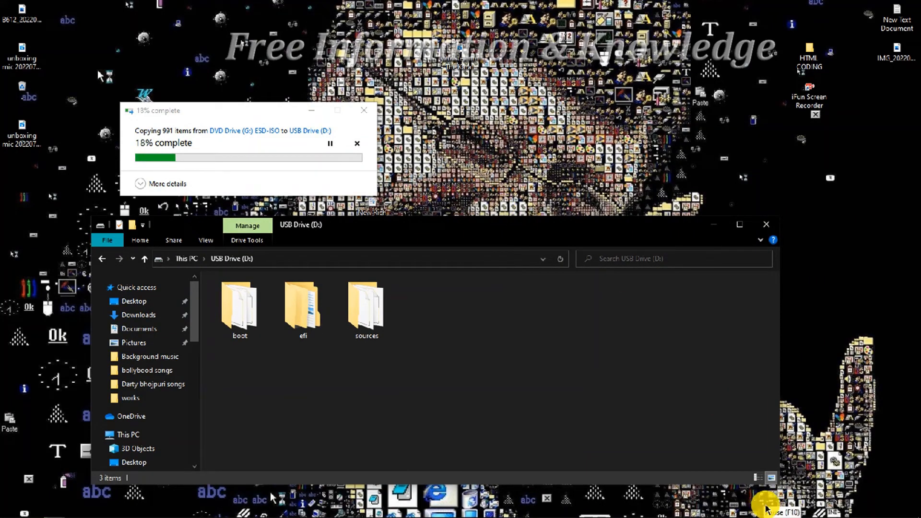
right_click(575, 72)
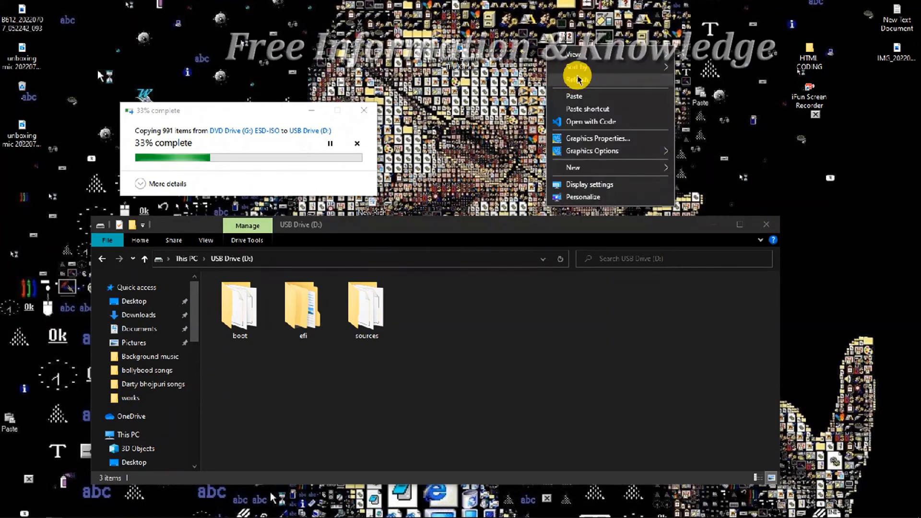
left_click(613, 107)
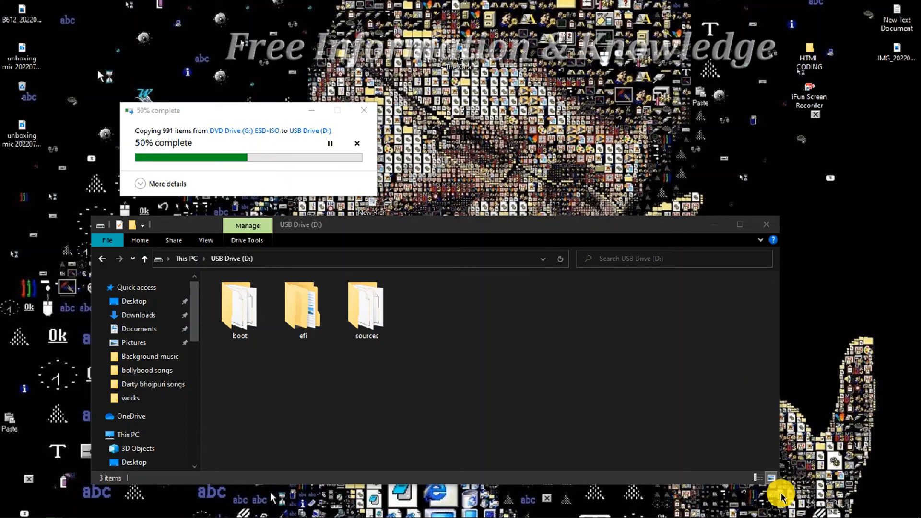
Show the desktop, open a new File Explorer window and go to This PC
key("super+d")
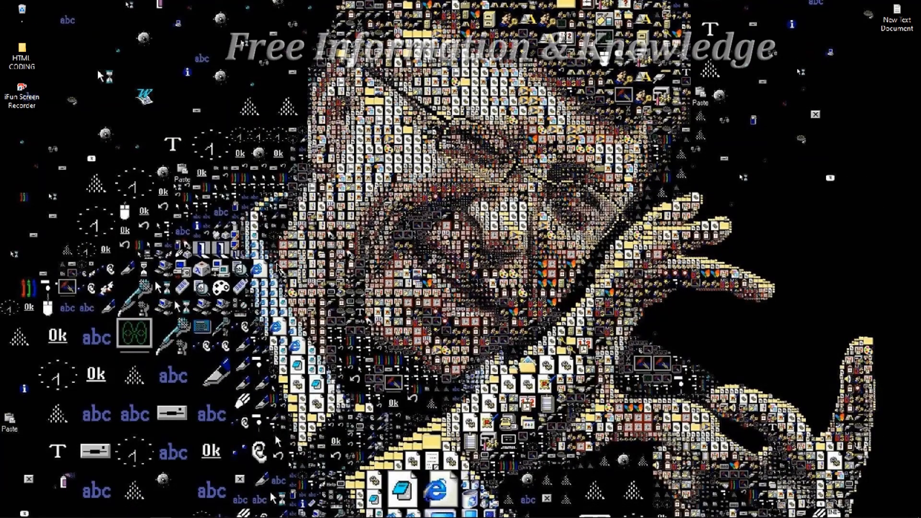
key("super+e")
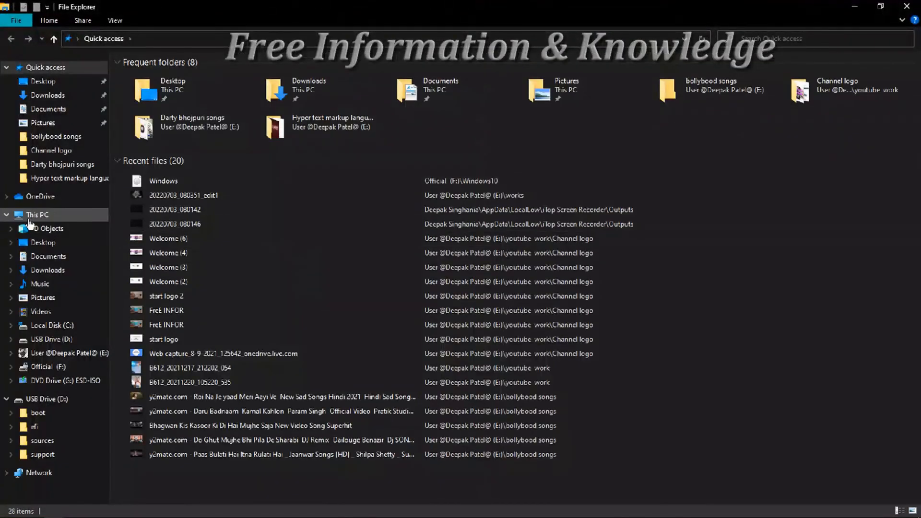
left_click(29, 219)
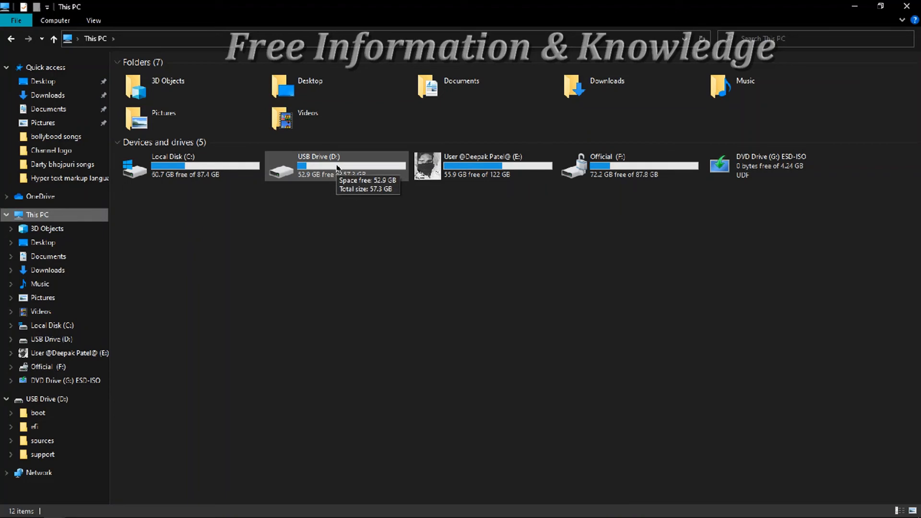
Eject USB Drive (D:), choosing to continue even though it is in use, and close the separate USB Drive (D:) window
right_click(337, 168)
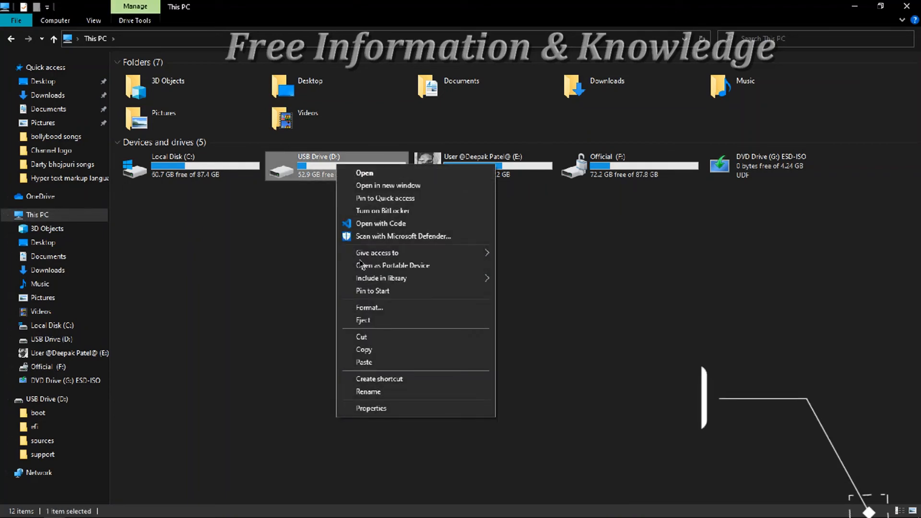
left_click(369, 324)
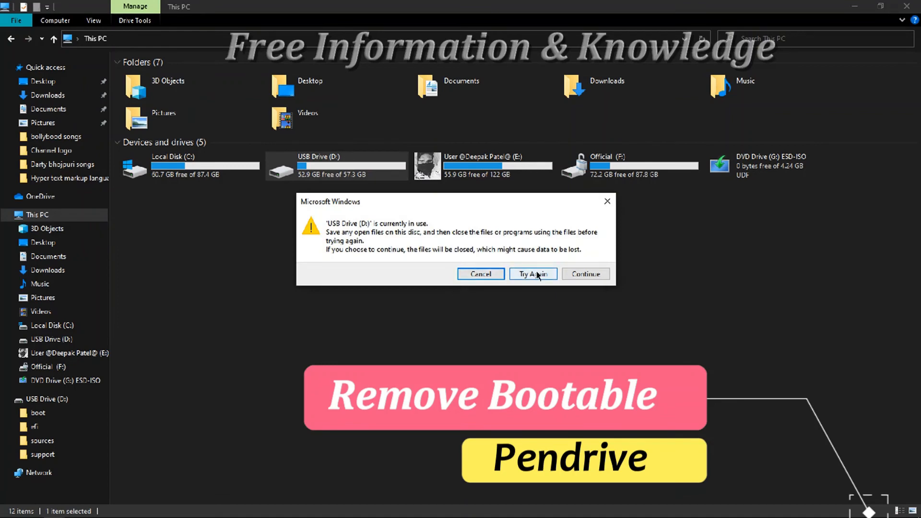
left_click(582, 274)
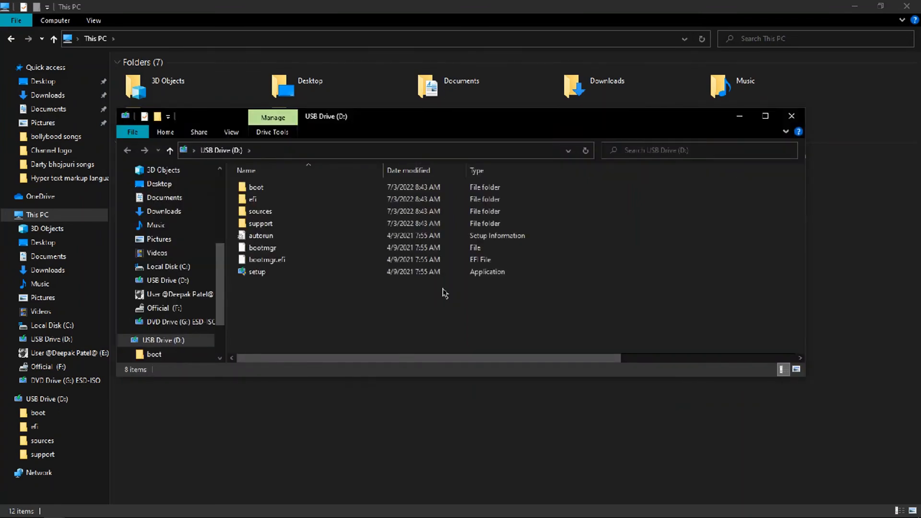
left_click(792, 116)
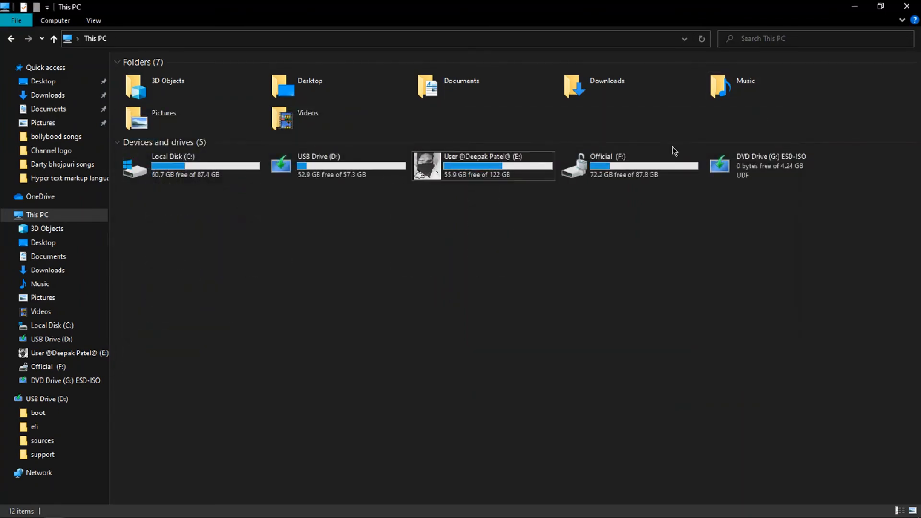